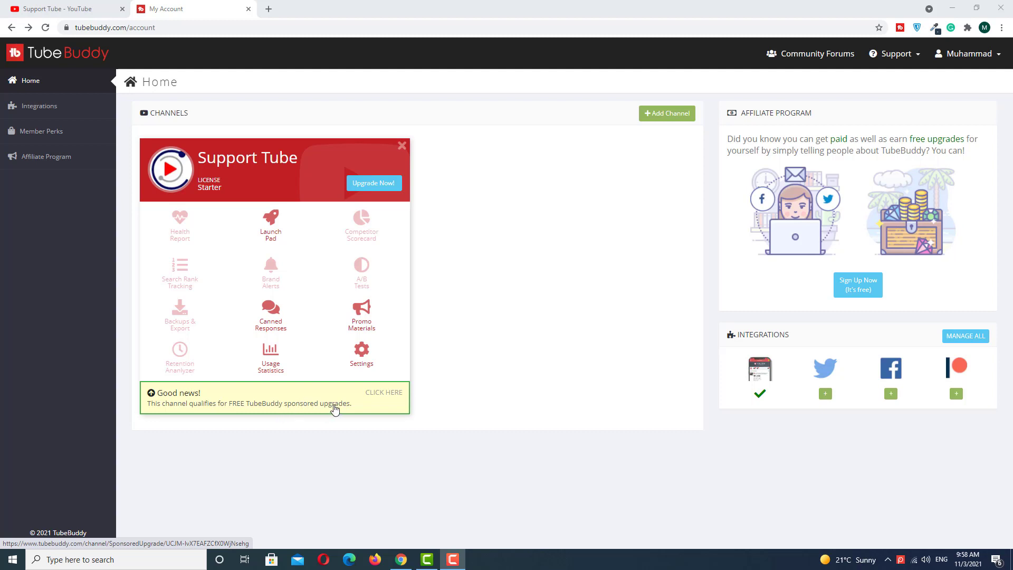
Step: Open TubeBuddy's free Sponsored Upgrades offer and read through its task cards
{"action": "left_click", "coordinate": [378, 399]}
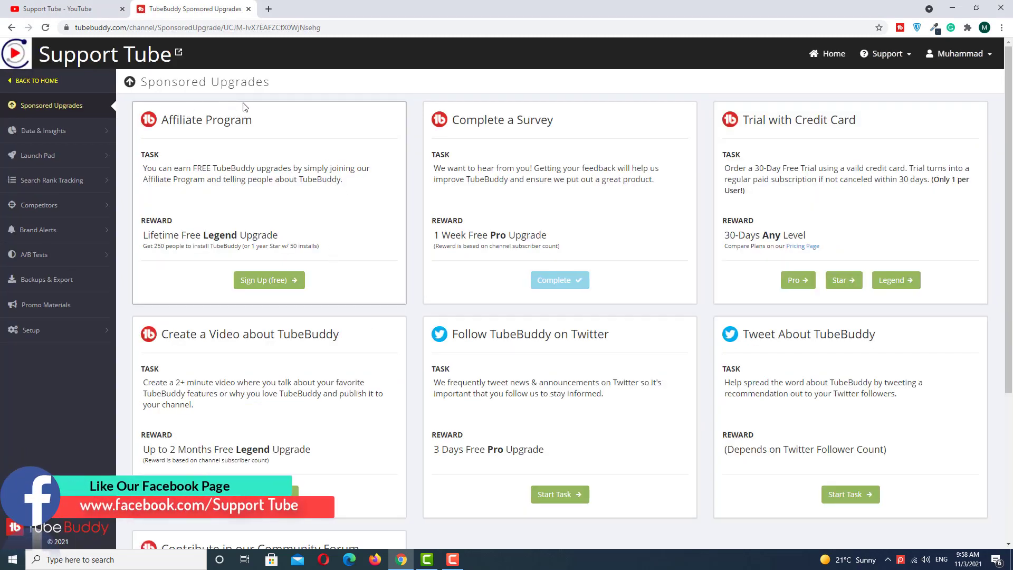
{"action": "scroll", "coordinate": [422, 289], "scroll_direction": "down", "scroll_amount": 3}
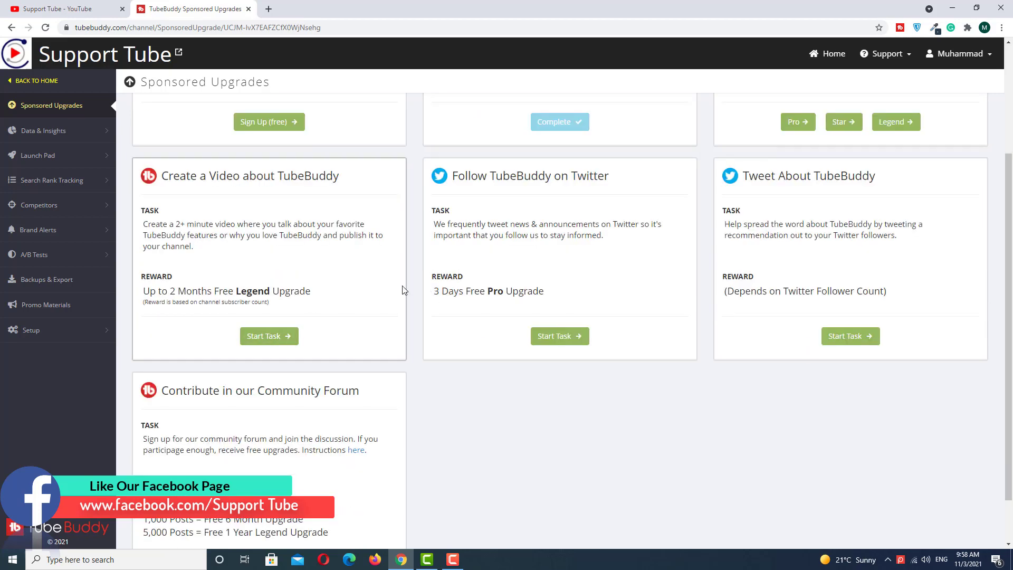
{"action": "scroll", "coordinate": [403, 290], "scroll_direction": "up", "scroll_amount": 3}
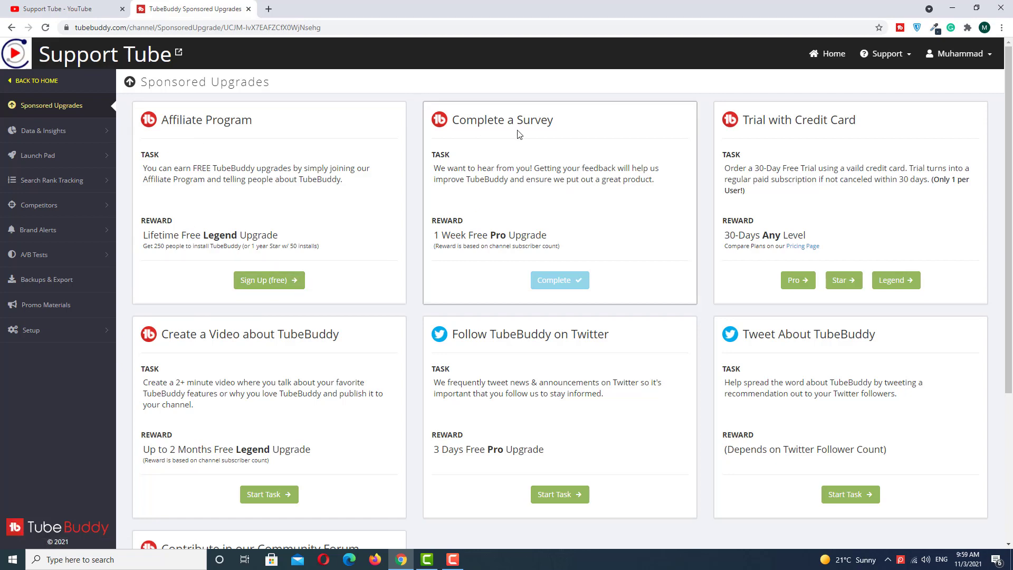
{"action": "scroll", "coordinate": [287, 249], "scroll_direction": "down", "scroll_amount": 3}
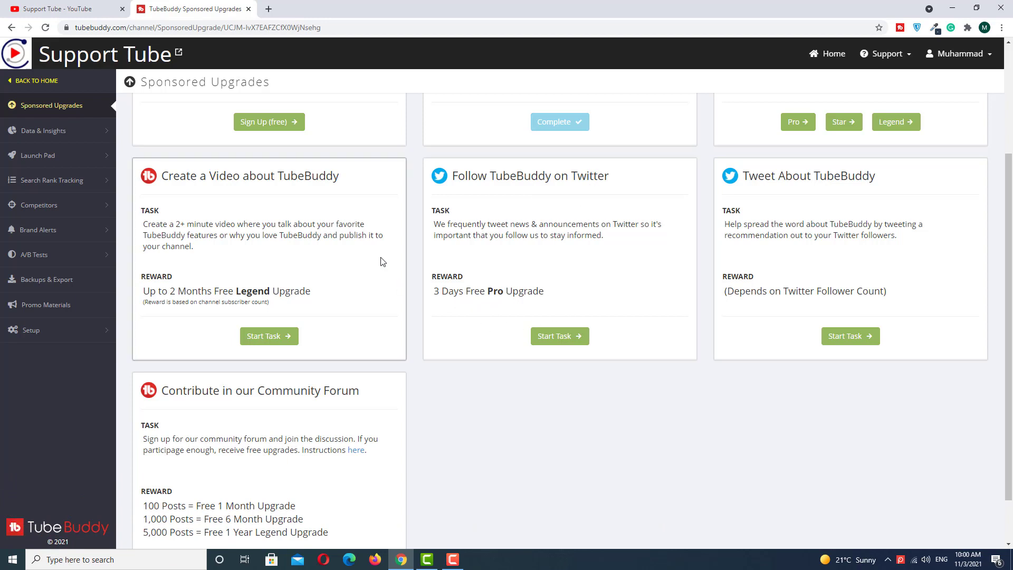
{"action": "scroll", "coordinate": [393, 277], "scroll_direction": "down", "scroll_amount": 1}
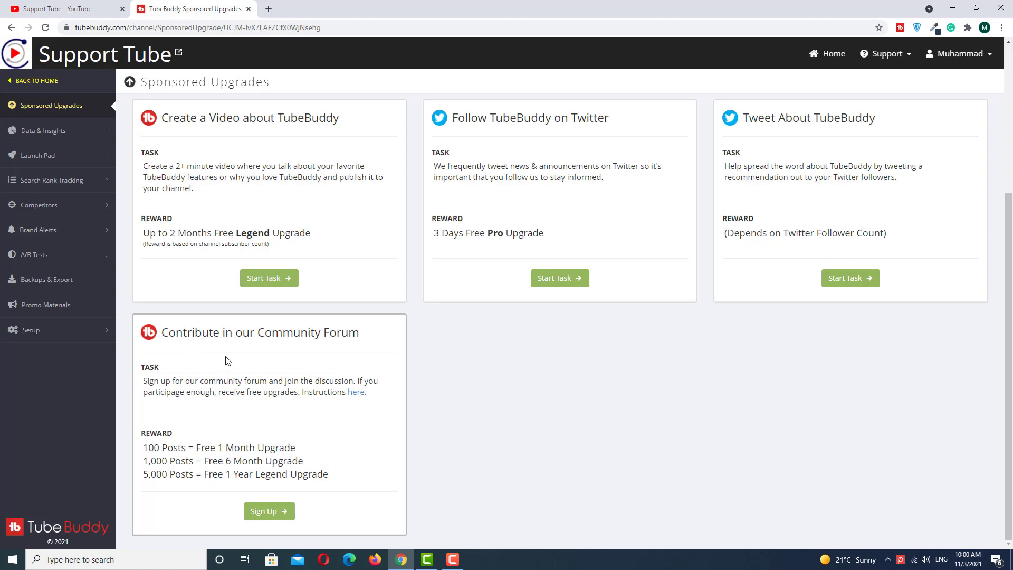
{"action": "left_click_drag", "start_coordinate": [343, 476], "coordinate": [226, 460]}
{"action": "left_click", "coordinate": [322, 449]}
{"action": "scroll", "coordinate": [226, 413], "scroll_direction": "up", "scroll_amount": 5}
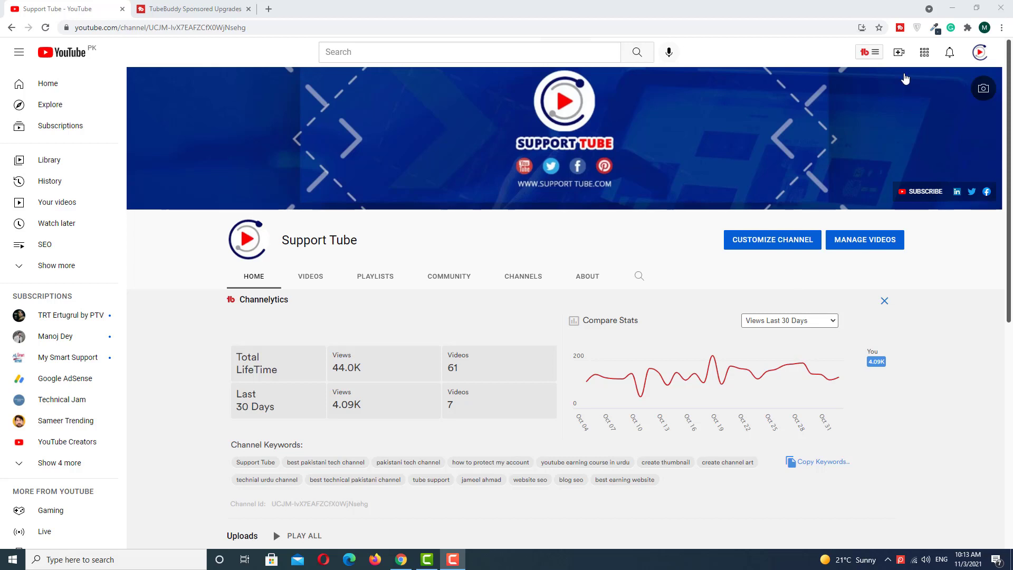
Step: Choose Upload video from YouTube's Create menu
{"action": "left_click", "coordinate": [899, 54]}
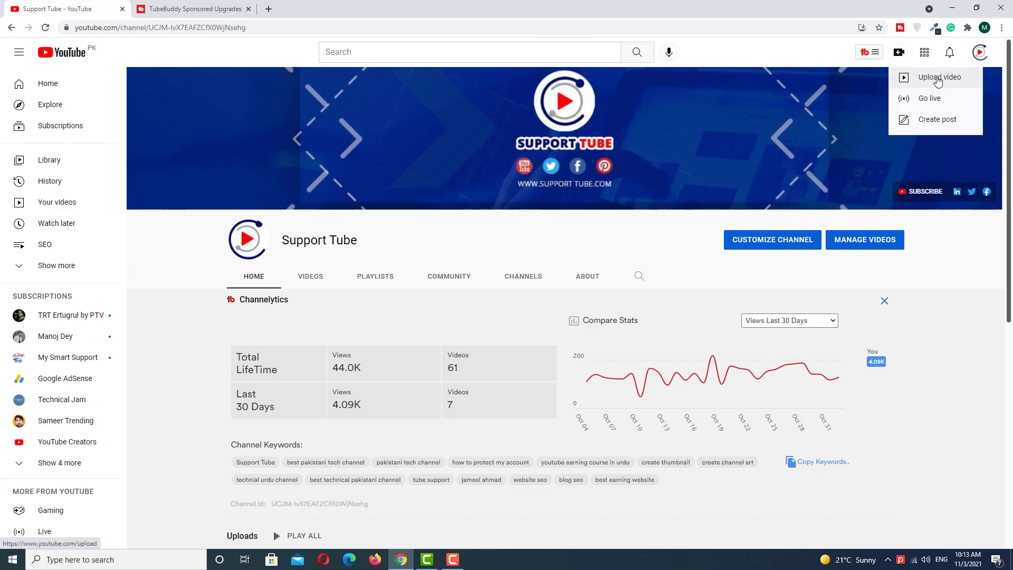
{"action": "left_click", "coordinate": [937, 80]}
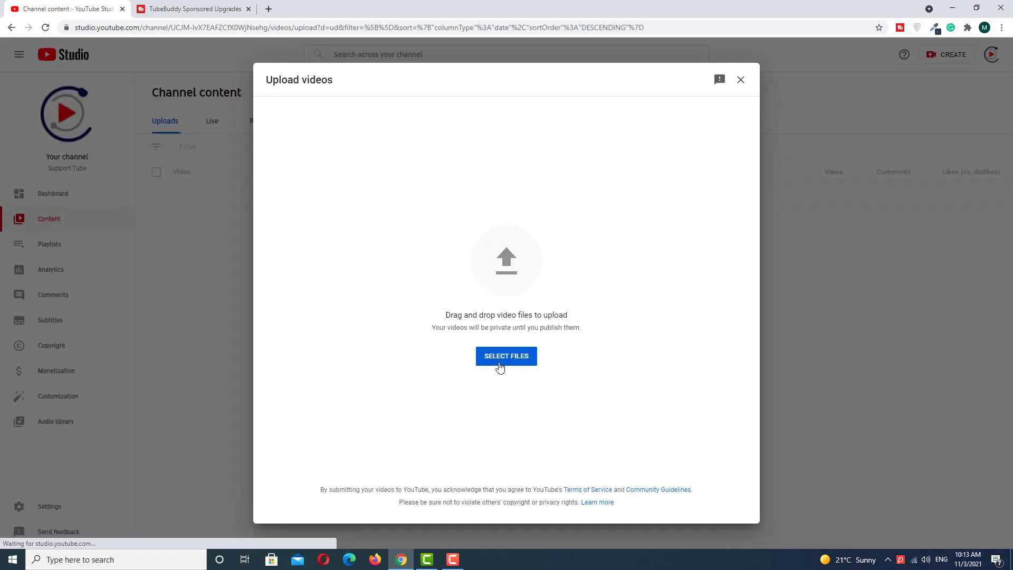
Step: Upload the breadcrumbs wordpress error yoast seo MP4 from the Breadcrumbs folder
{"action": "left_click", "coordinate": [496, 361]}
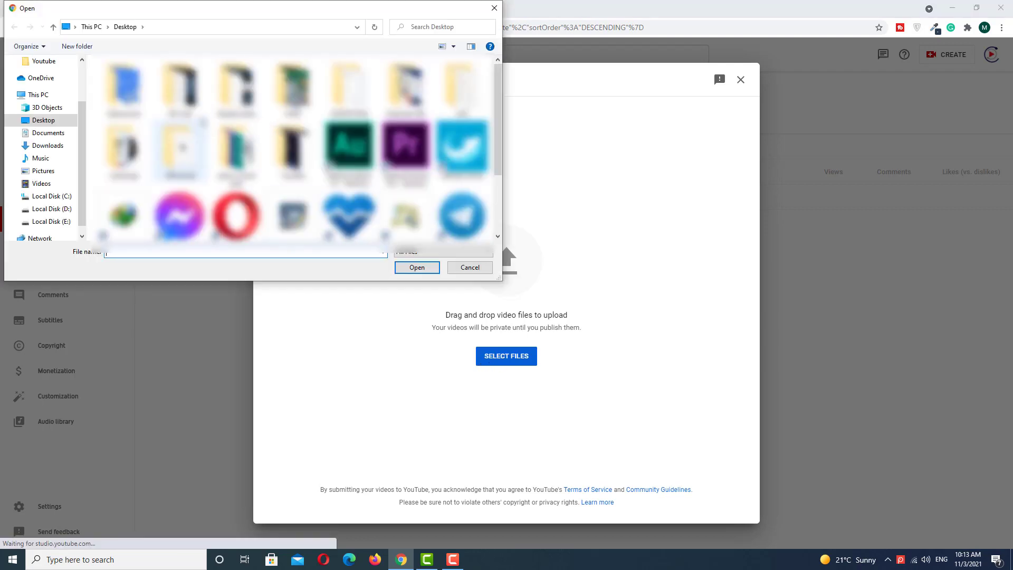
{"action": "double_click", "coordinate": [237, 88]}
{"action": "left_click", "coordinate": [152, 112]}
{"action": "left_click", "coordinate": [414, 270]}
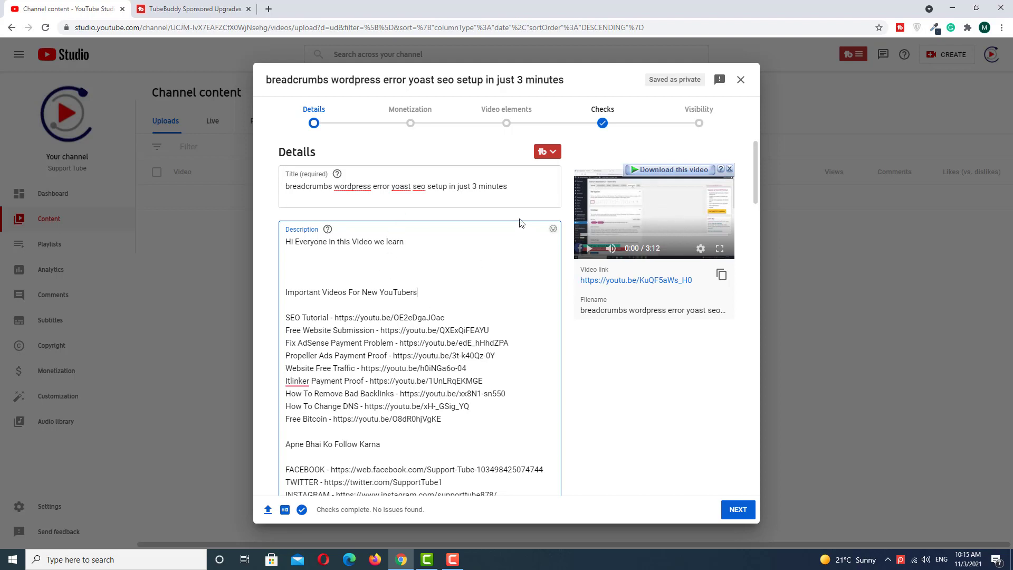
Step: Scroll to the empty Tags field (0/500) and TubeBuddy's Recommended Tags panel
{"action": "scroll", "coordinate": [520, 222], "scroll_direction": "down", "scroll_amount": 10}
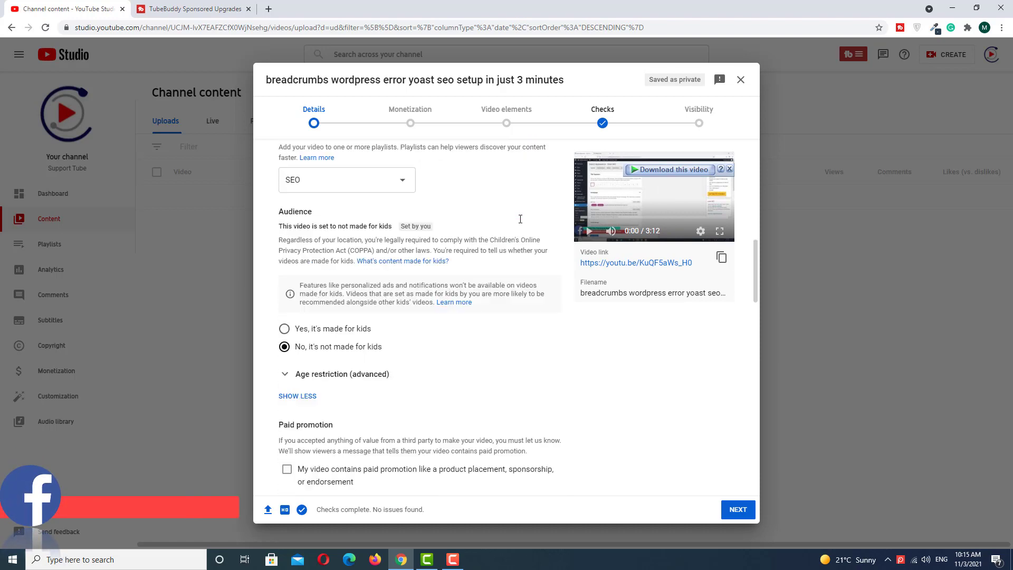
{"action": "scroll", "coordinate": [520, 221], "scroll_direction": "down", "scroll_amount": 12}
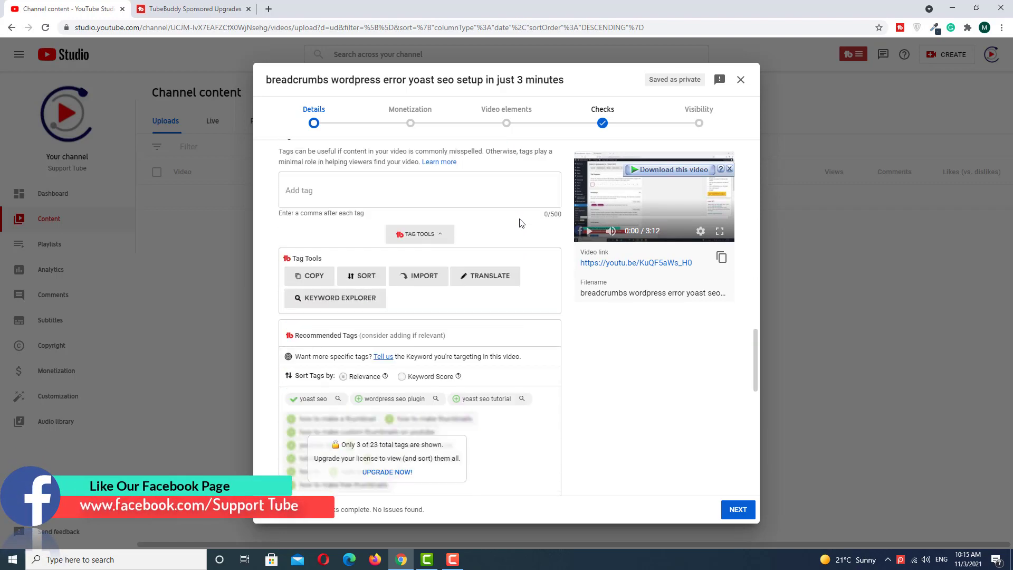
{"action": "scroll", "coordinate": [517, 224], "scroll_direction": "up", "scroll_amount": 1}
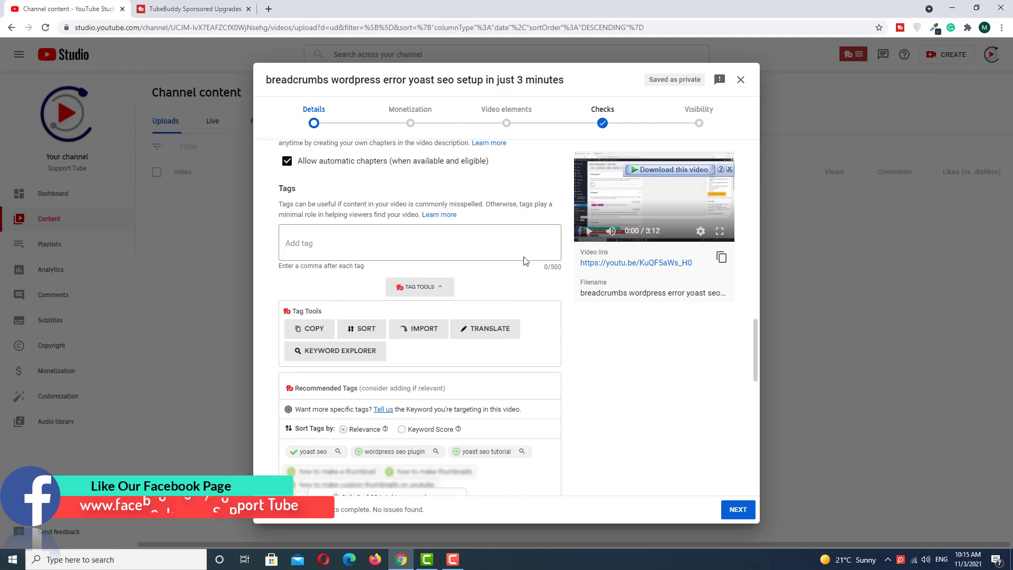
{"action": "scroll", "coordinate": [357, 366], "scroll_direction": "down", "scroll_amount": 2}
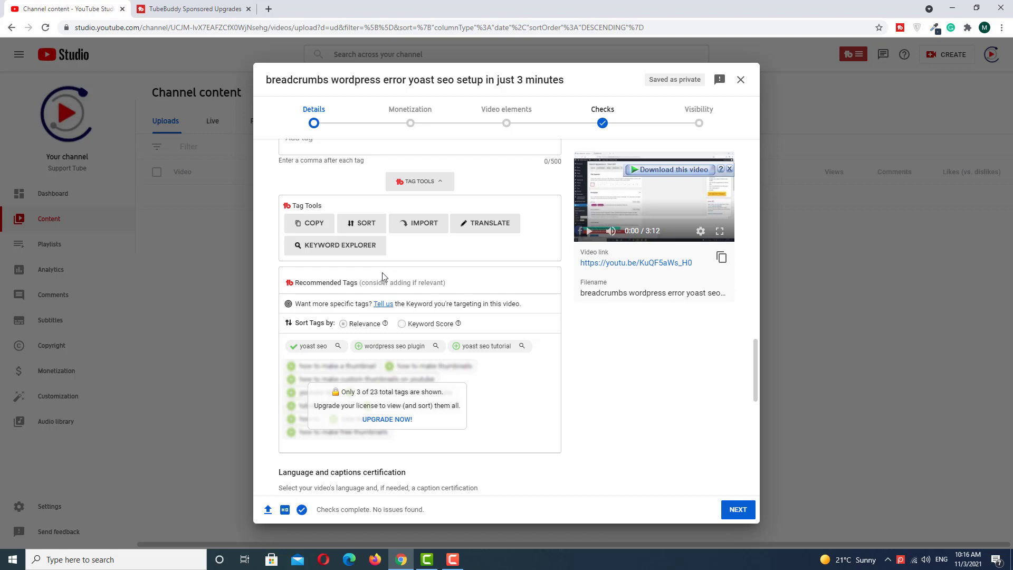
{"action": "scroll", "coordinate": [382, 272], "scroll_direction": "up", "scroll_amount": 1}
Step: Add the recommended tags wordpress seo plugin and yoast seo tutorial
{"action": "left_click", "coordinate": [358, 401]}
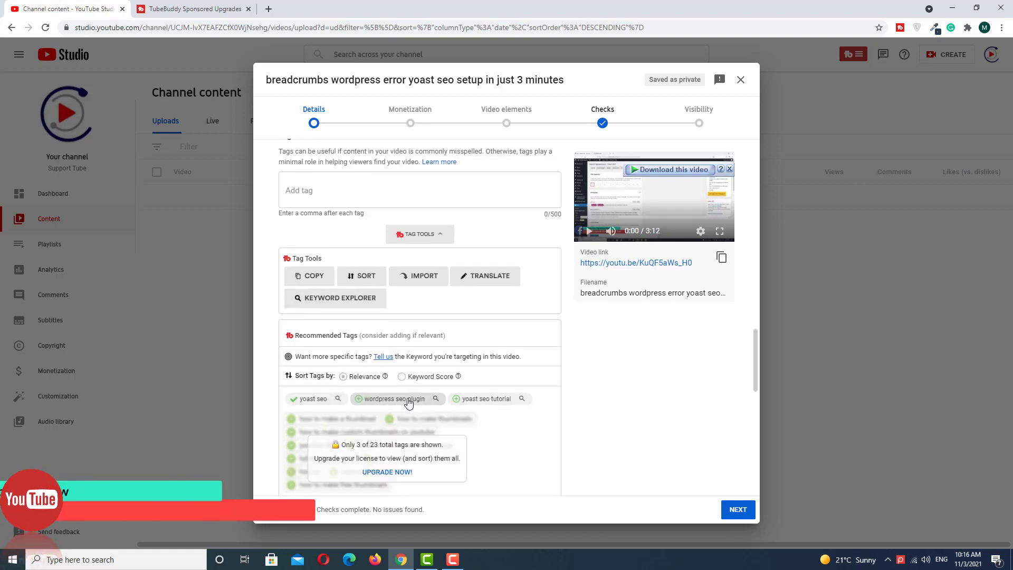
{"action": "left_click", "coordinate": [456, 400]}
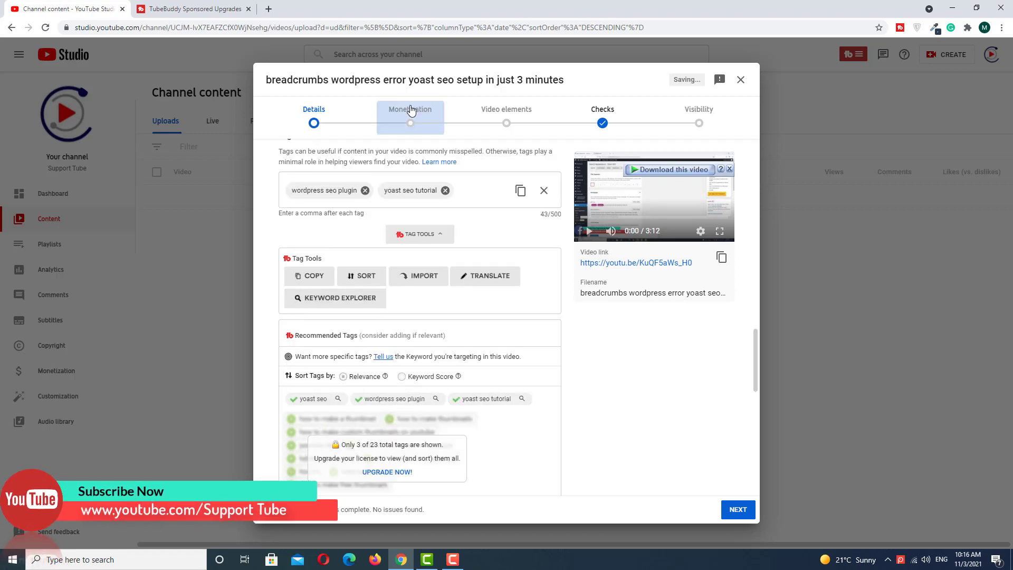
{"action": "left_click", "coordinate": [411, 111]}
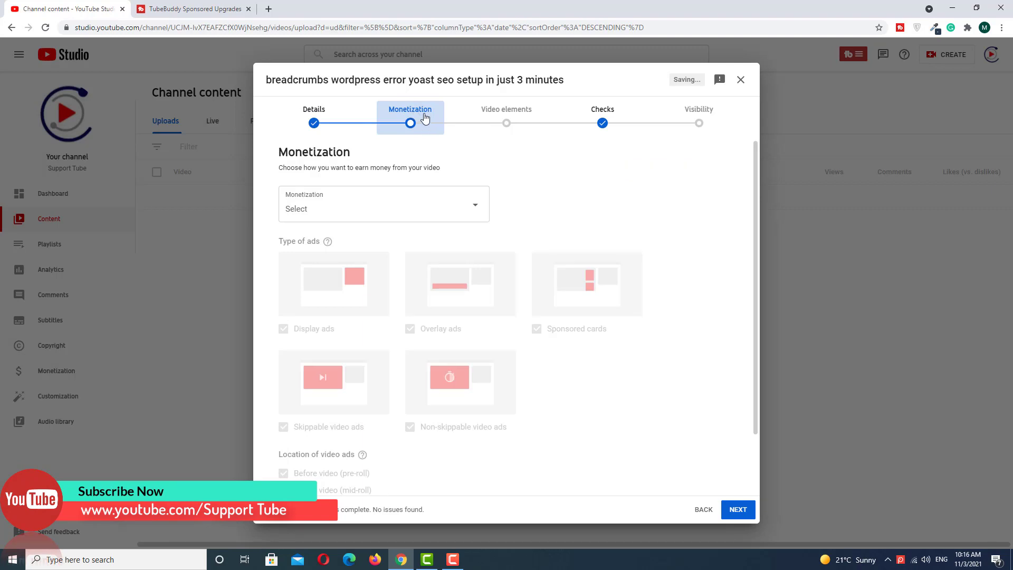
{"action": "left_click", "coordinate": [318, 111]}
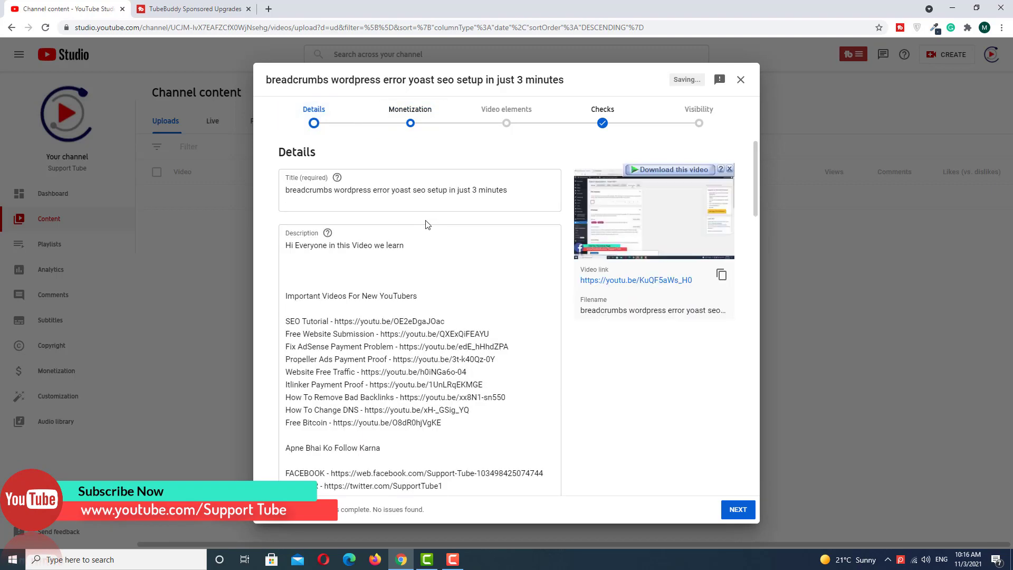
Step: Add yoast seo, yoast seo plugin and yoast seo guide, reaching 92/500
{"action": "scroll", "coordinate": [428, 224], "scroll_direction": "down", "scroll_amount": 15}
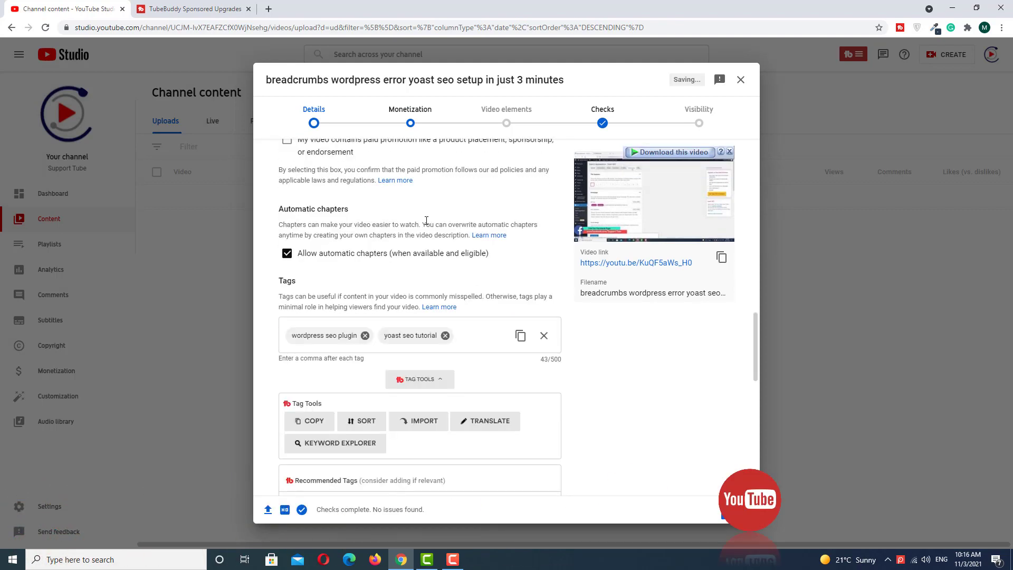
{"action": "scroll", "coordinate": [427, 220], "scroll_direction": "down", "scroll_amount": 4}
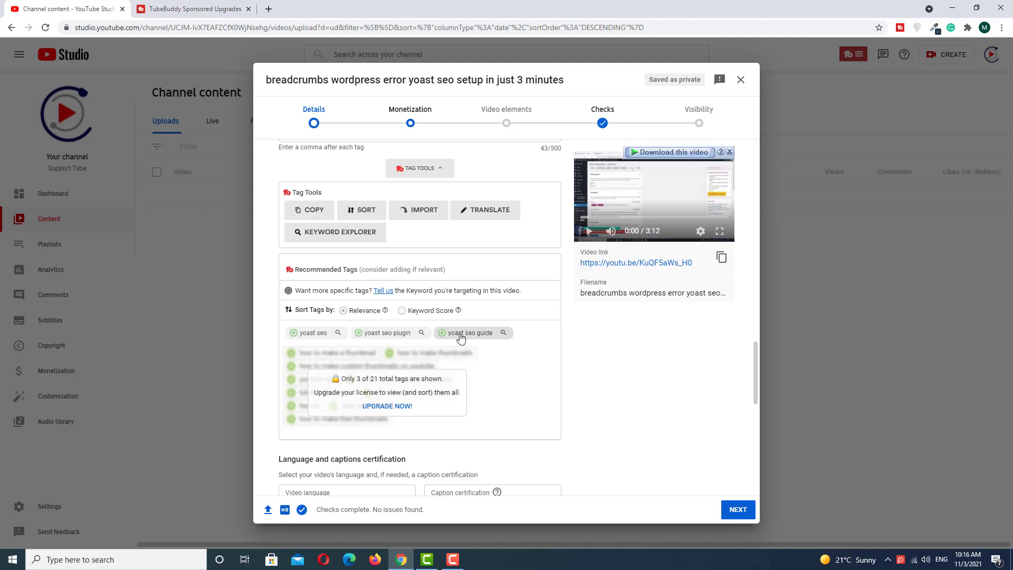
{"action": "left_click", "coordinate": [293, 334]}
{"action": "left_click", "coordinate": [364, 387]}
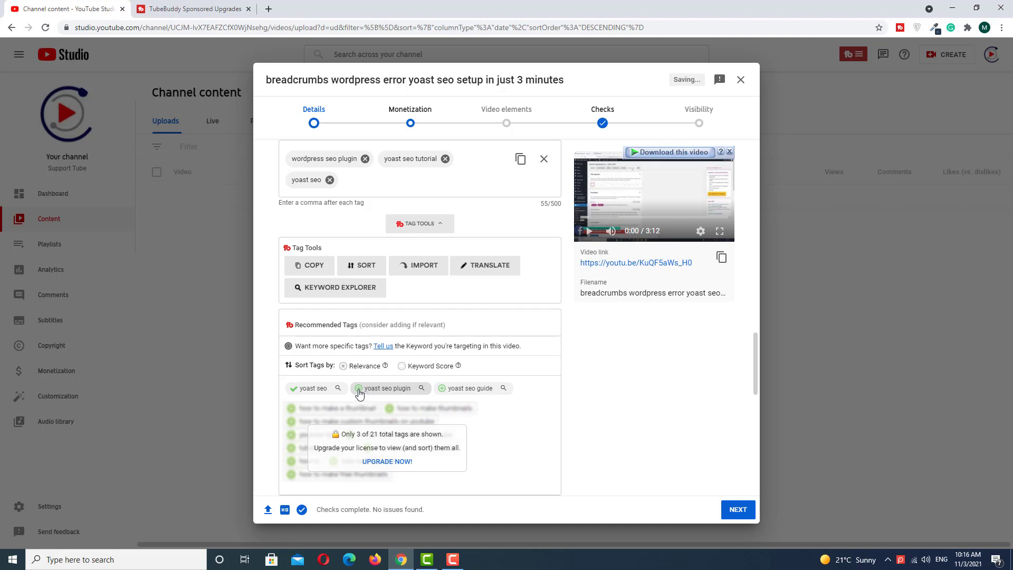
{"action": "left_click", "coordinate": [443, 390]}
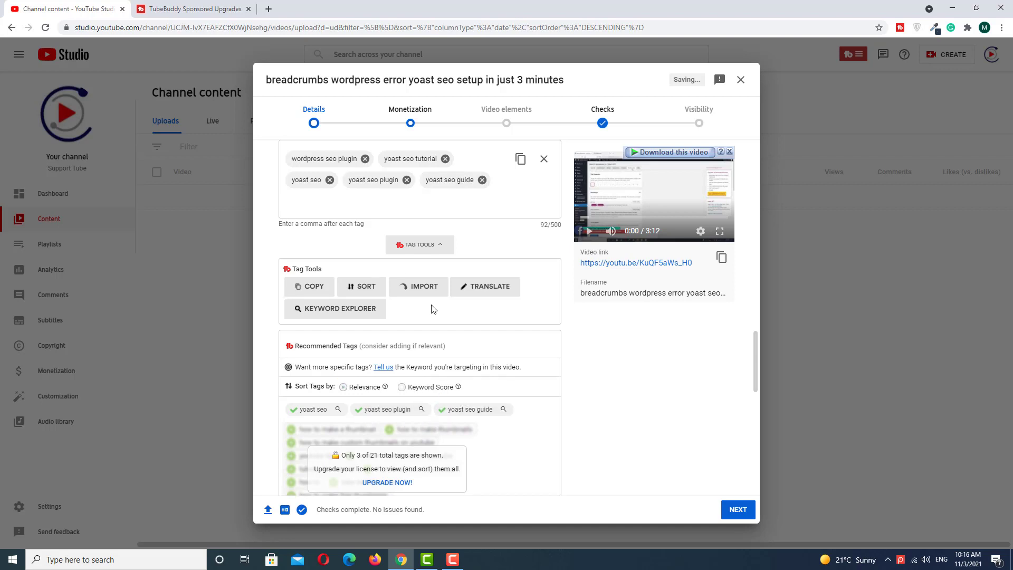
{"action": "left_click", "coordinate": [421, 113]}
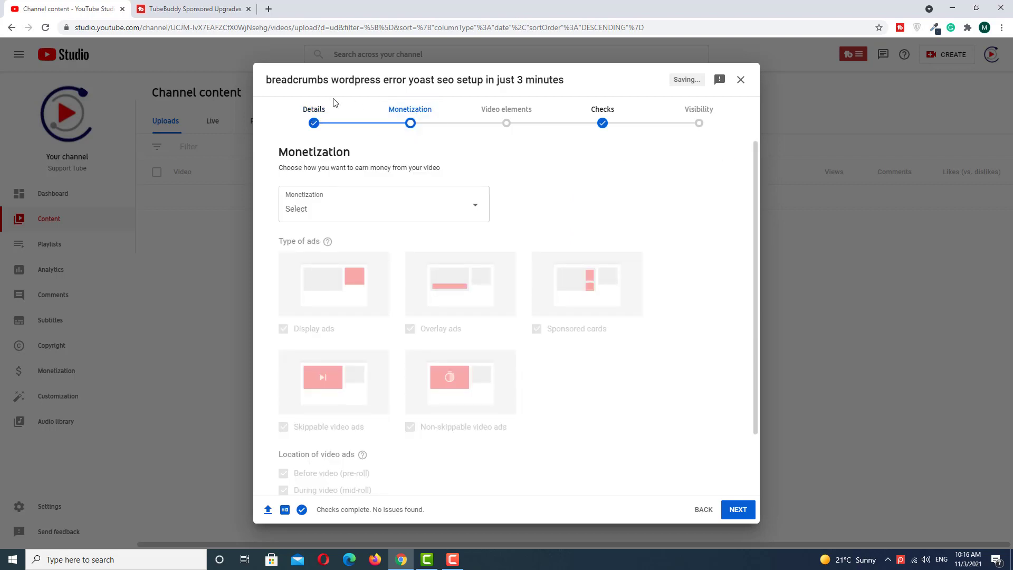
{"action": "left_click", "coordinate": [317, 111]}
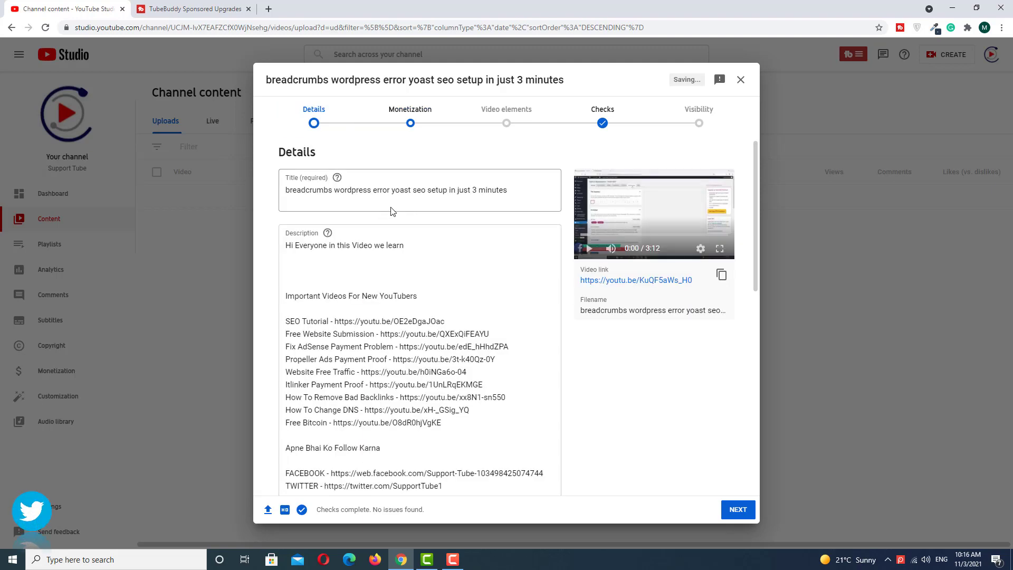
Step: Add the recommended tag wordpress seo to the video's tags
{"action": "scroll", "coordinate": [392, 211], "scroll_direction": "down", "scroll_amount": 9}
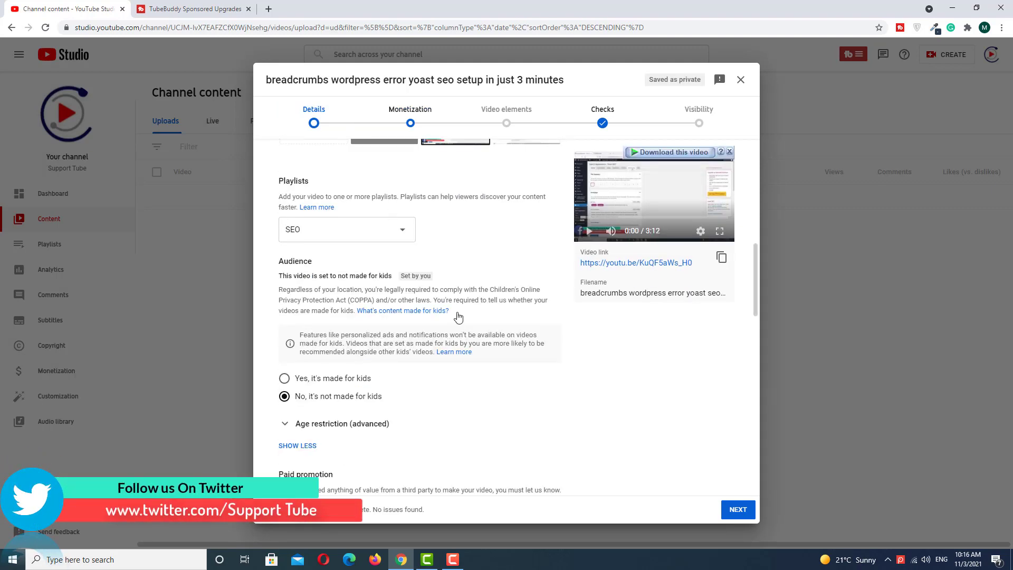
{"action": "scroll", "coordinate": [457, 319], "scroll_direction": "down", "scroll_amount": 8}
{"action": "scroll", "coordinate": [458, 315], "scroll_direction": "down", "scroll_amount": 2}
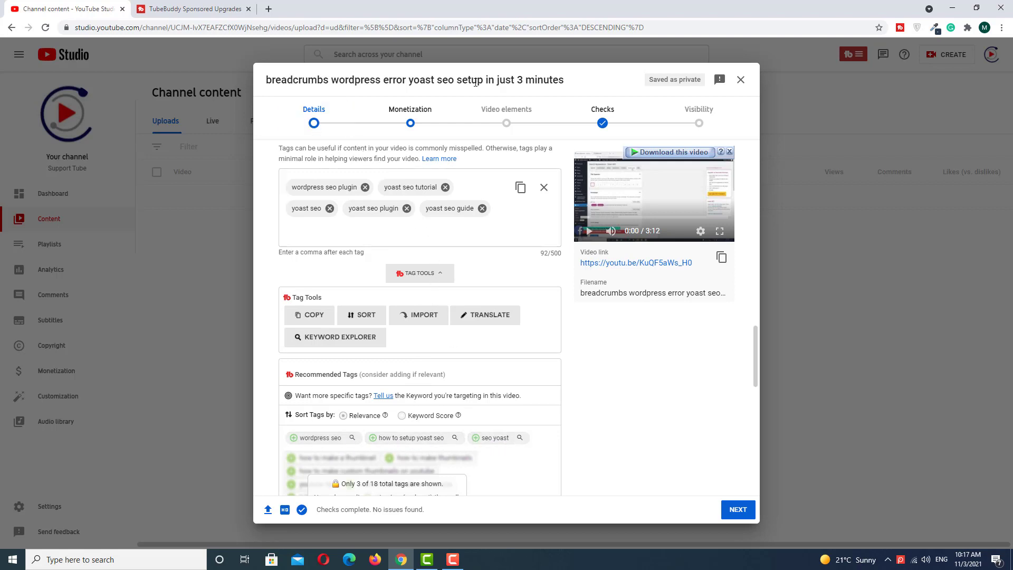
{"action": "scroll", "coordinate": [414, 357], "scroll_direction": "down", "scroll_amount": 2}
{"action": "left_click", "coordinate": [324, 333]}
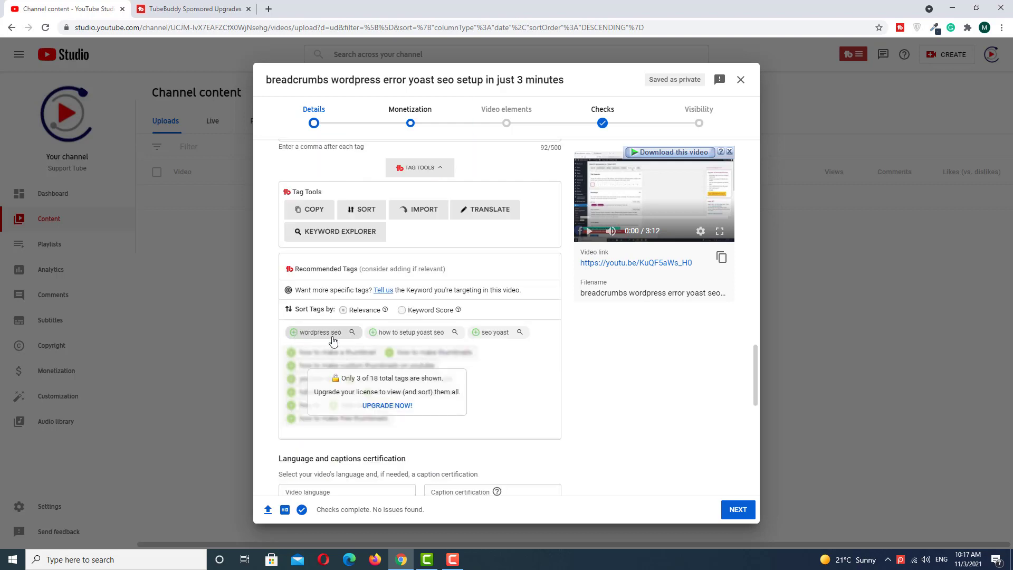
Step: Add how to setup yoast seo and seo yoast, bringing tags to 145/500
{"action": "scroll", "coordinate": [371, 337], "scroll_direction": "up", "scroll_amount": 4}
{"action": "scroll", "coordinate": [393, 370], "scroll_direction": "down", "scroll_amount": 2}
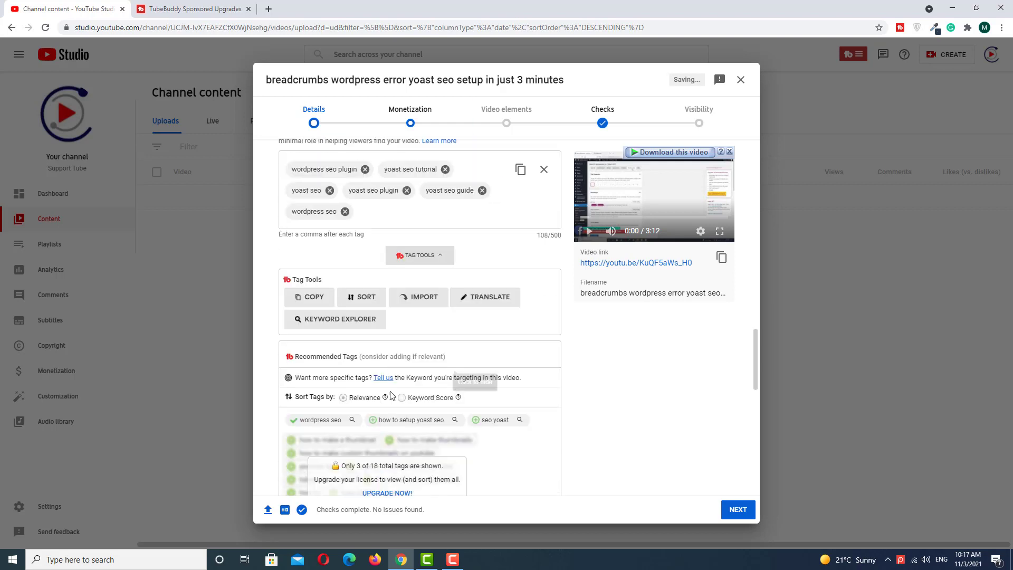
{"action": "left_click", "coordinate": [451, 426]}
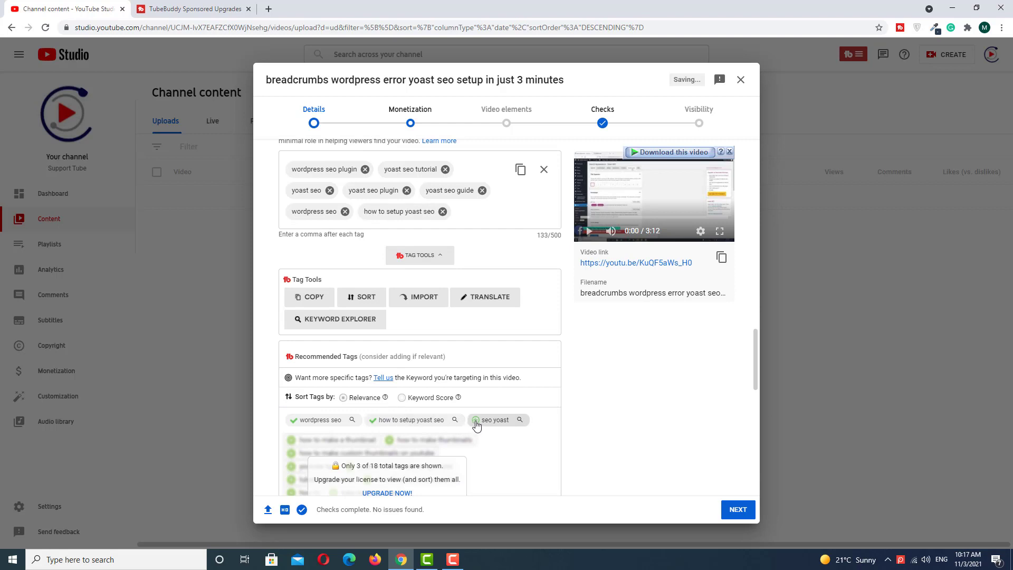
{"action": "left_click", "coordinate": [478, 425]}
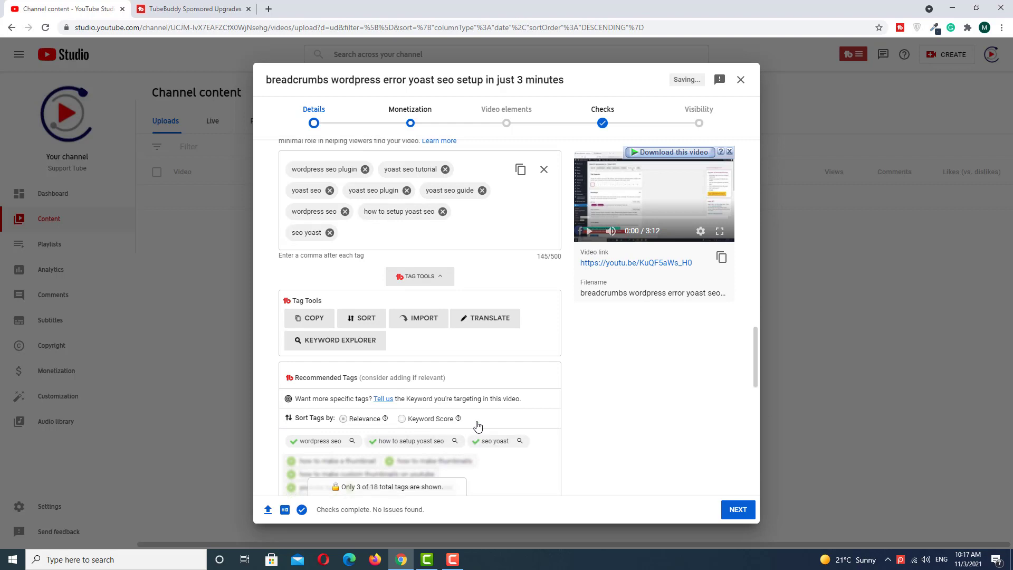
{"action": "left_click", "coordinate": [415, 119]}
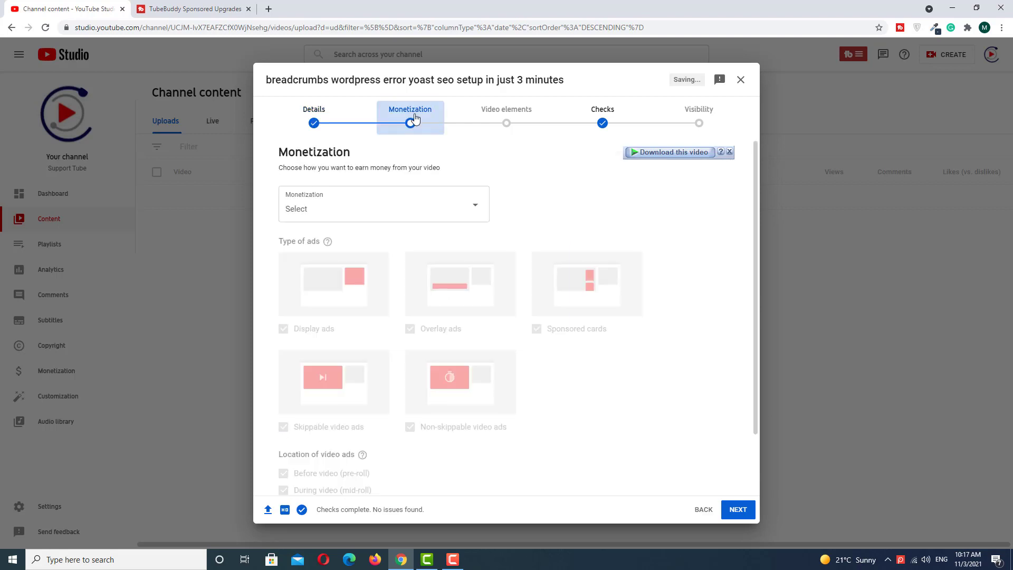
{"action": "scroll", "coordinate": [403, 243], "scroll_direction": "down", "scroll_amount": 4}
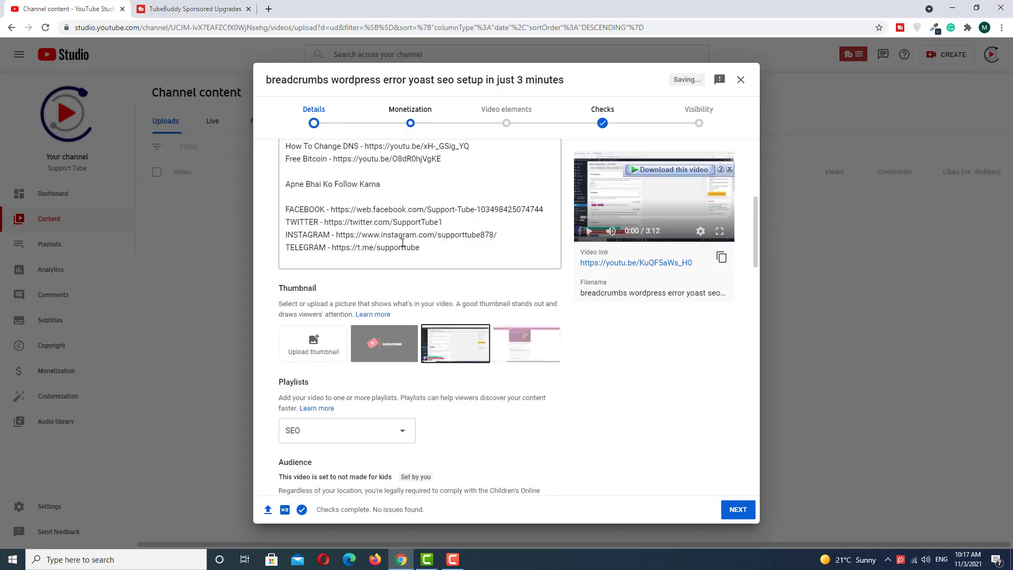
{"action": "scroll", "coordinate": [403, 243], "scroll_direction": "down", "scroll_amount": 7}
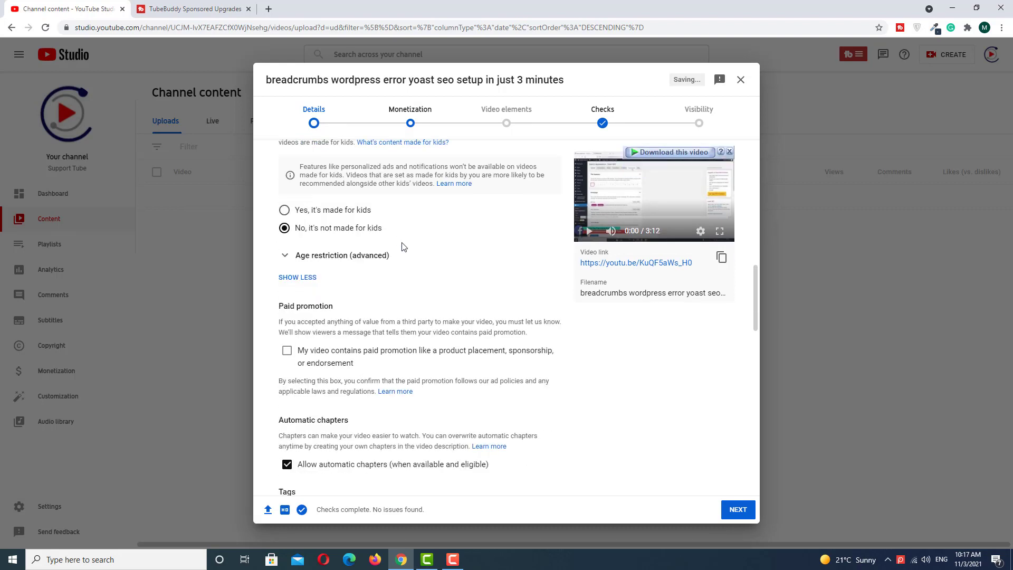
{"action": "scroll", "coordinate": [402, 246], "scroll_direction": "down", "scroll_amount": 6}
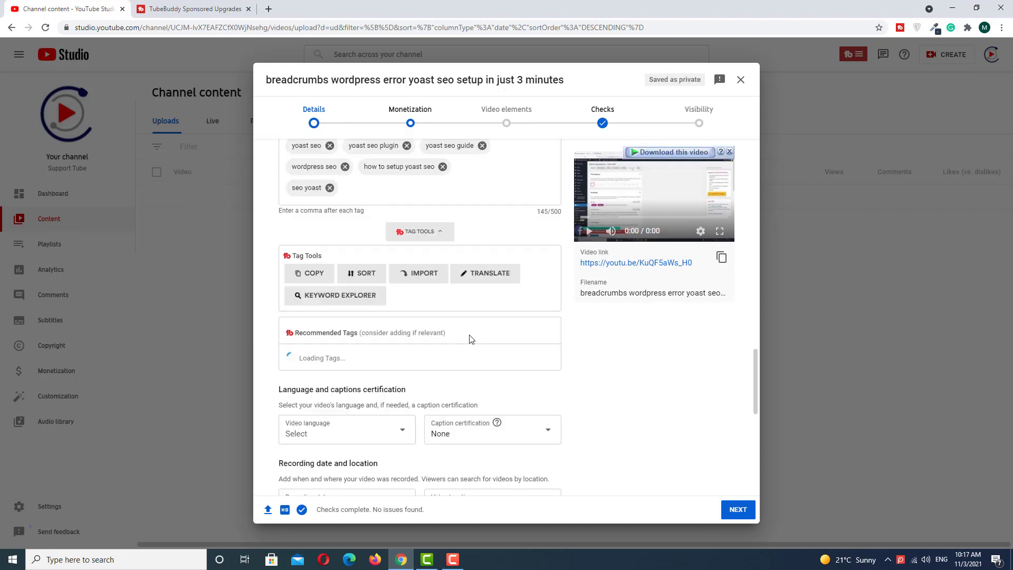
Step: Add wordpress seo by yoast, how to use yoast seo plugin and yoast wordpress seo tutorial
{"action": "scroll", "coordinate": [449, 322], "scroll_direction": "down", "scroll_amount": 2}
{"action": "scroll", "coordinate": [462, 330], "scroll_direction": "up", "scroll_amount": 1}
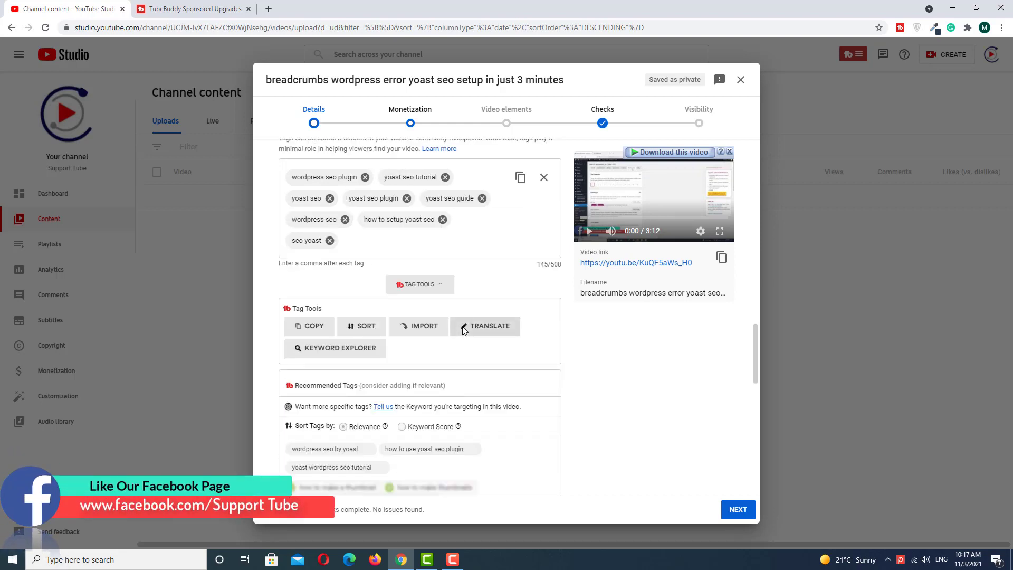
{"action": "left_click", "coordinate": [294, 450]}
{"action": "left_click", "coordinate": [398, 449]}
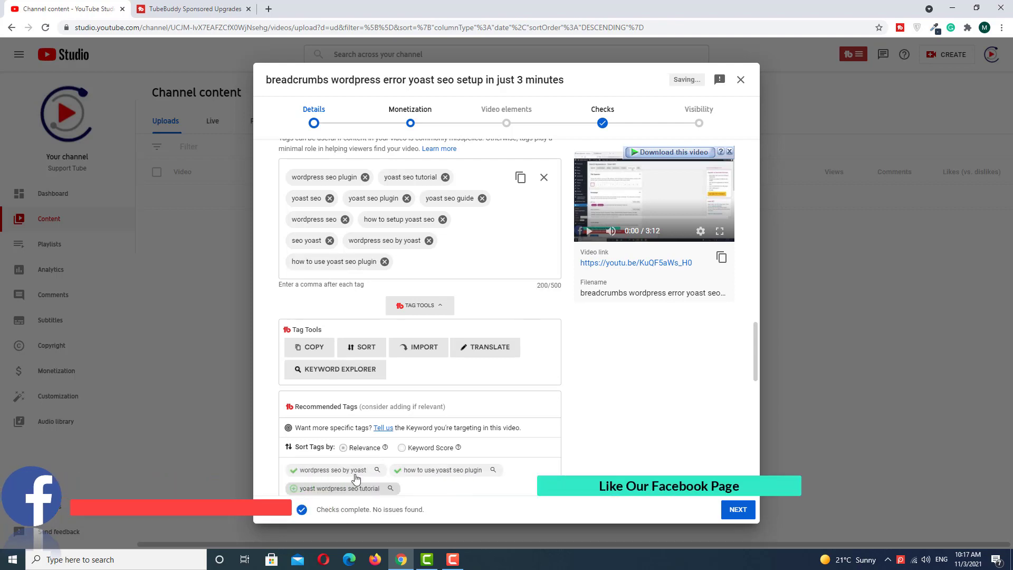
{"action": "left_click", "coordinate": [320, 488]}
{"action": "left_click", "coordinate": [414, 116]}
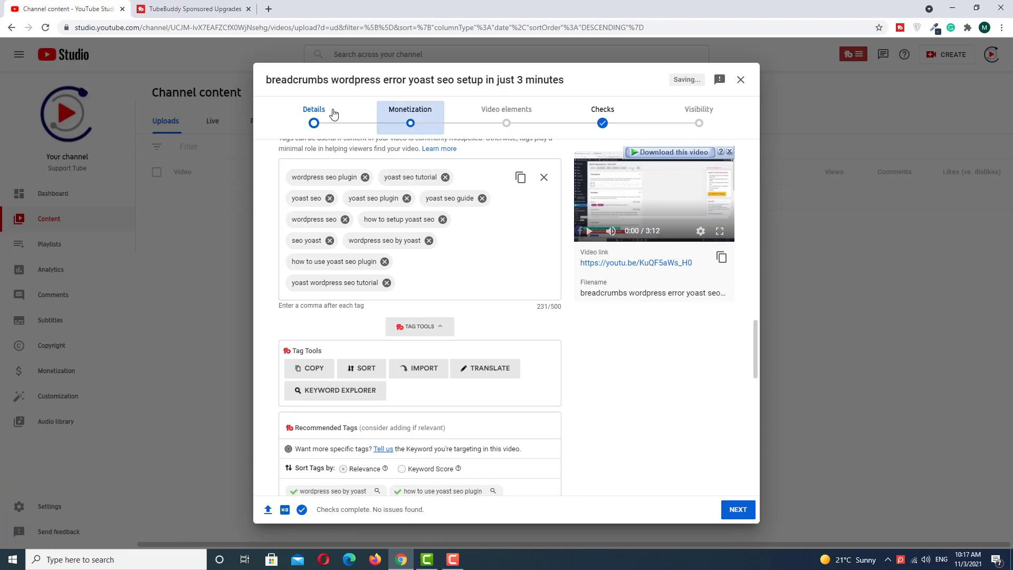
Step: Add yoast seo breadcrumbs, bringing the tags to 483/500
{"action": "key", "text": "Return"}
{"action": "scroll", "coordinate": [374, 217], "scroll_direction": "down", "scroll_amount": 15}
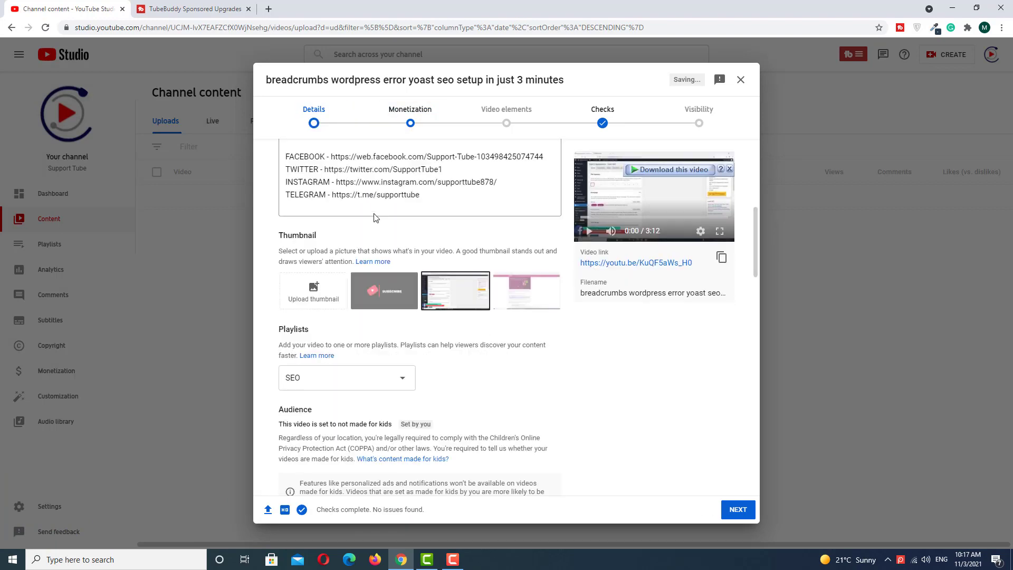
{"action": "scroll", "coordinate": [374, 232], "scroll_direction": "down", "scroll_amount": 3}
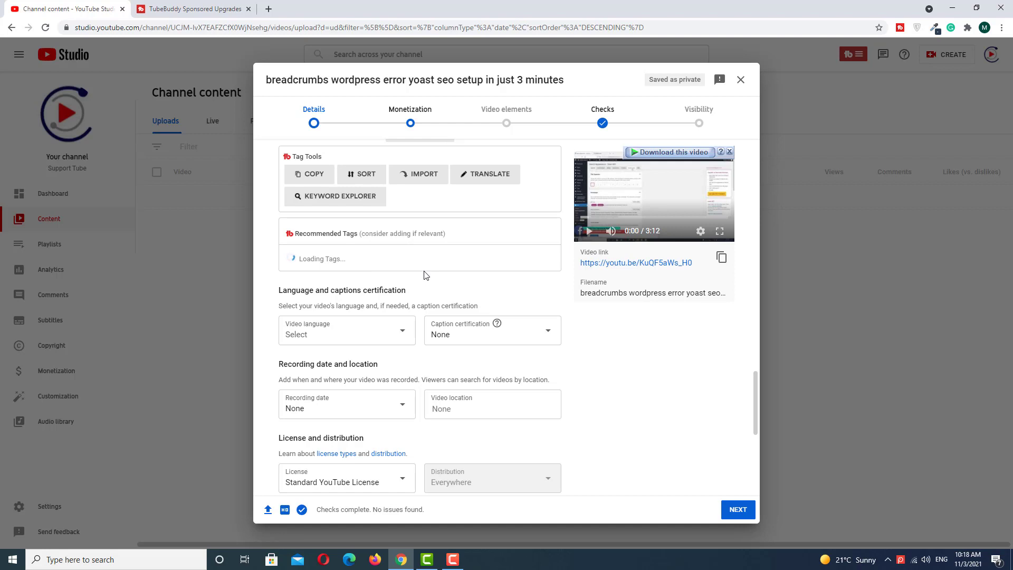
{"action": "left_click", "coordinate": [294, 297]}
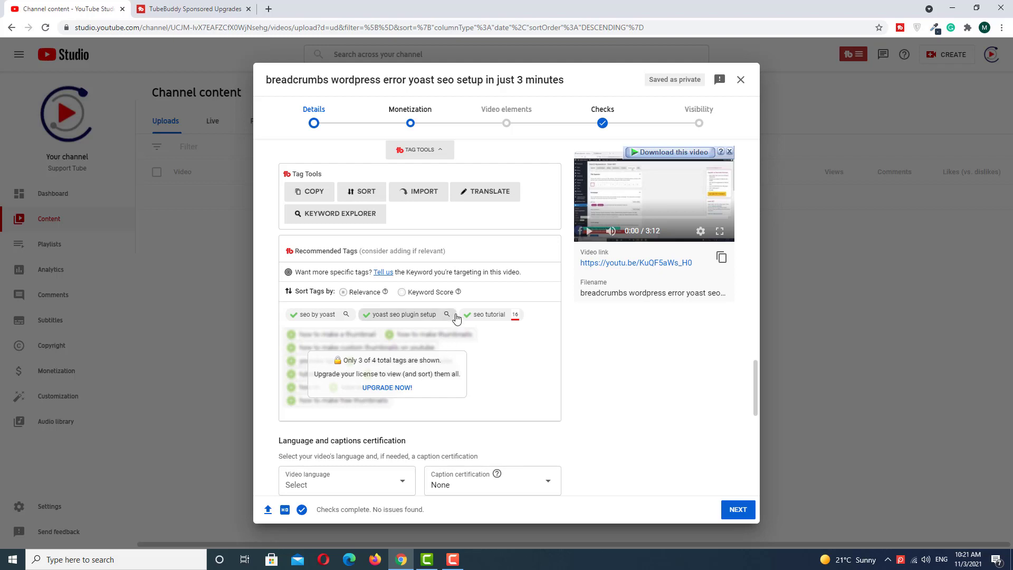
{"action": "scroll", "coordinate": [427, 316], "scroll_direction": "up", "scroll_amount": 6}
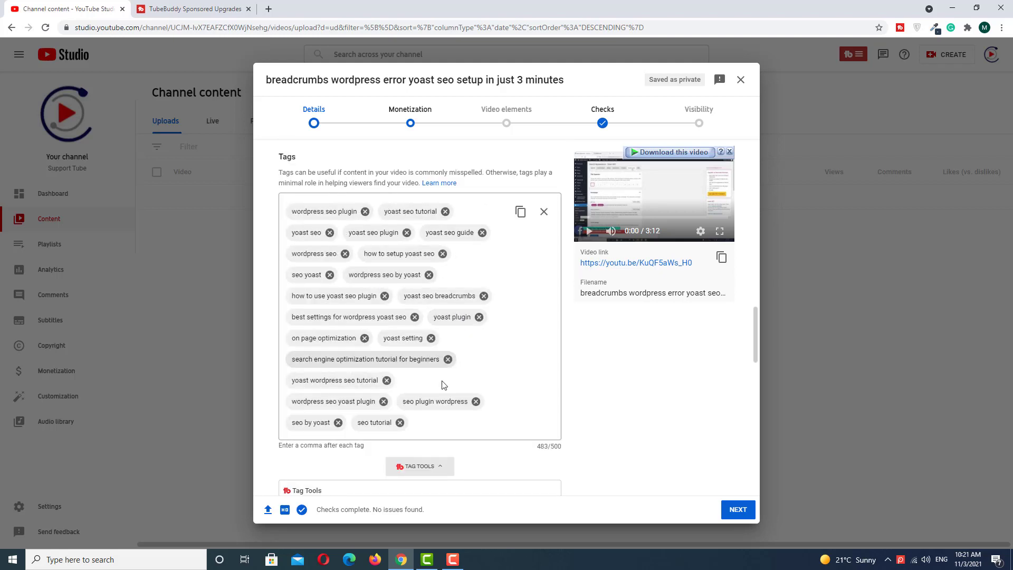